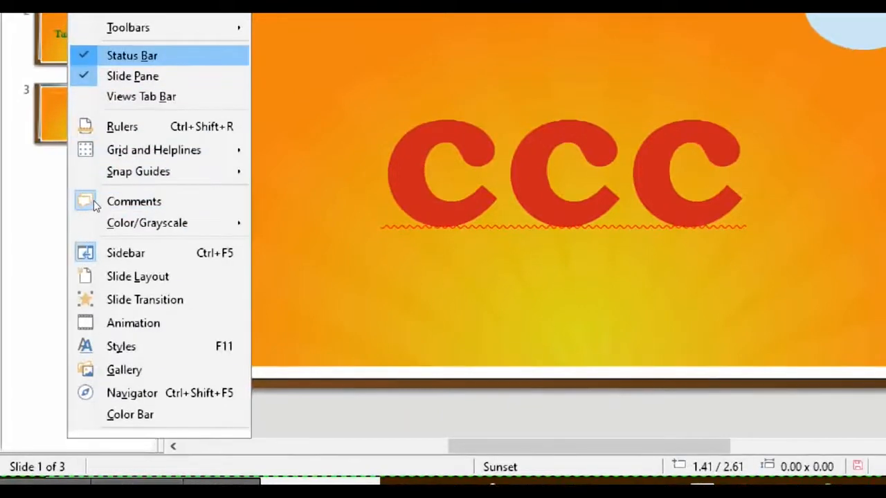
# Hide the status bar and the slide pane.
pyautogui.click(133, 52)
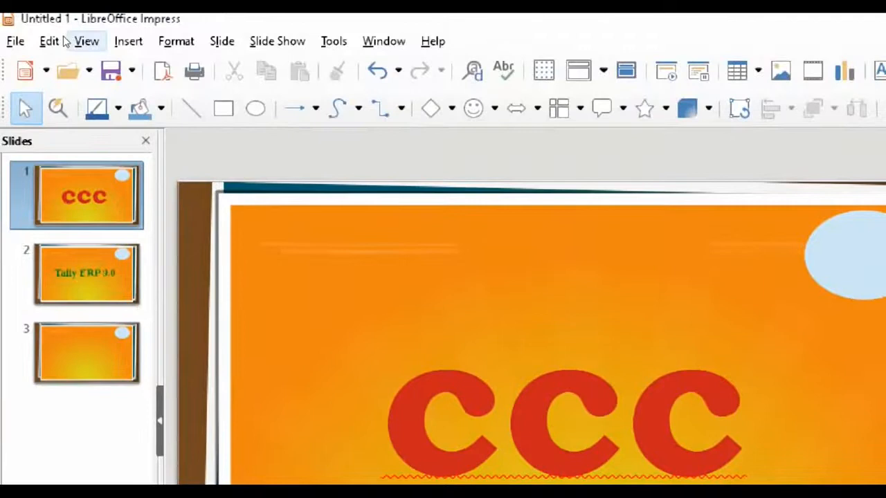
pyautogui.click(84, 41)
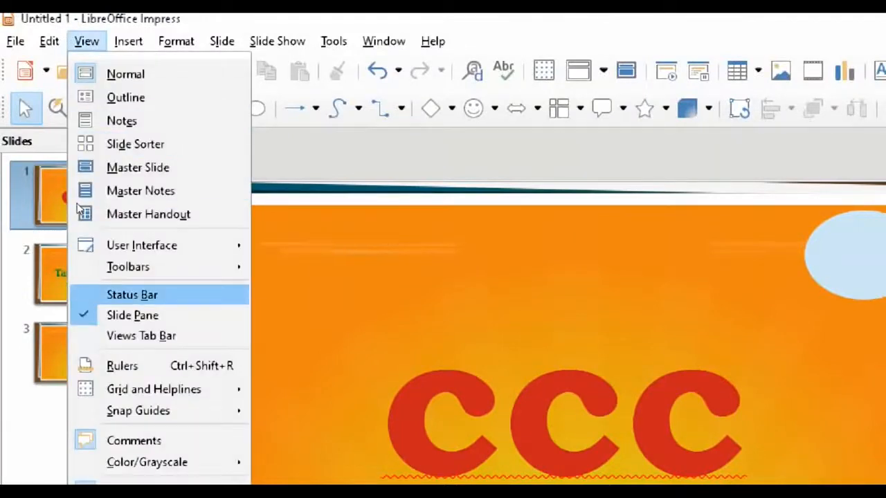
pyautogui.press('Down')
pyautogui.press('Return')
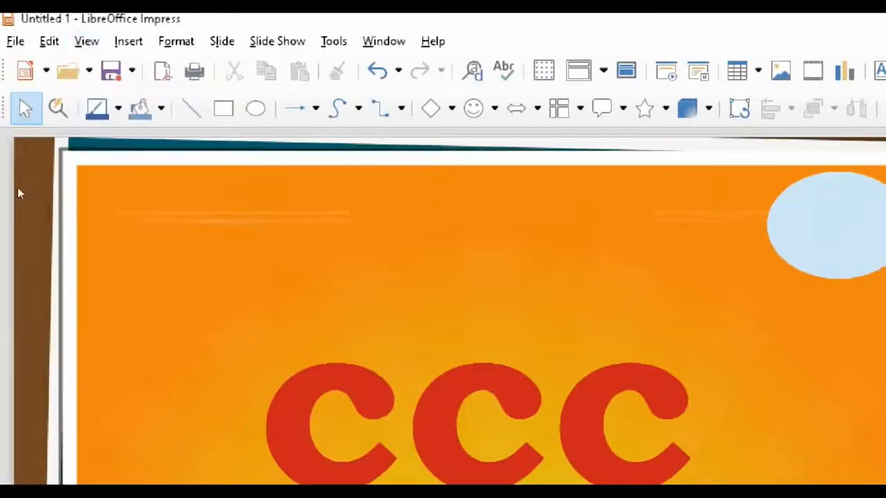
# Show the slide pane with the slide thumbnails again.
pyautogui.click(86, 41)
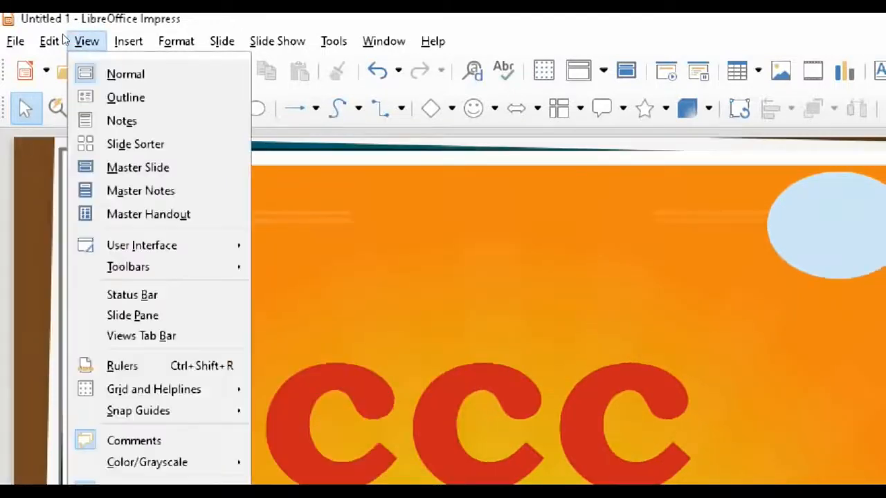
pyautogui.press('Down')
pyautogui.press('Return')
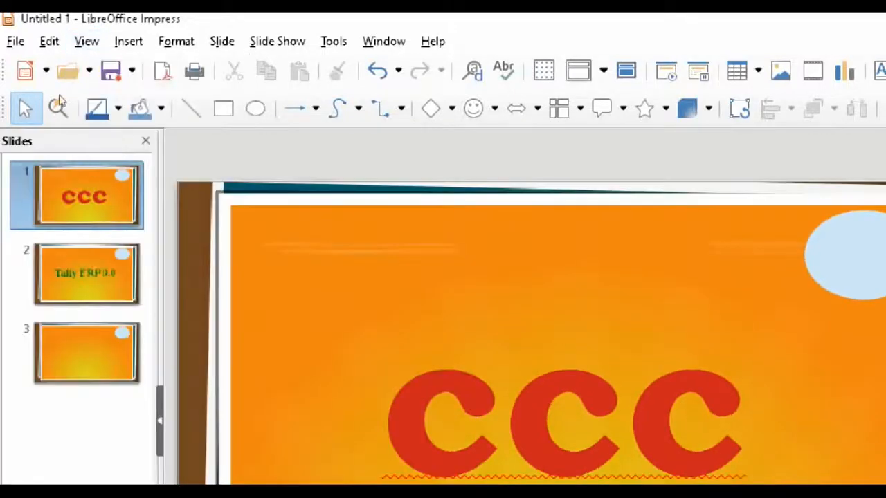
# Show the Views Tab Bar above the slide and hide it again.
pyautogui.click(72, 40)
pyautogui.press('Down')
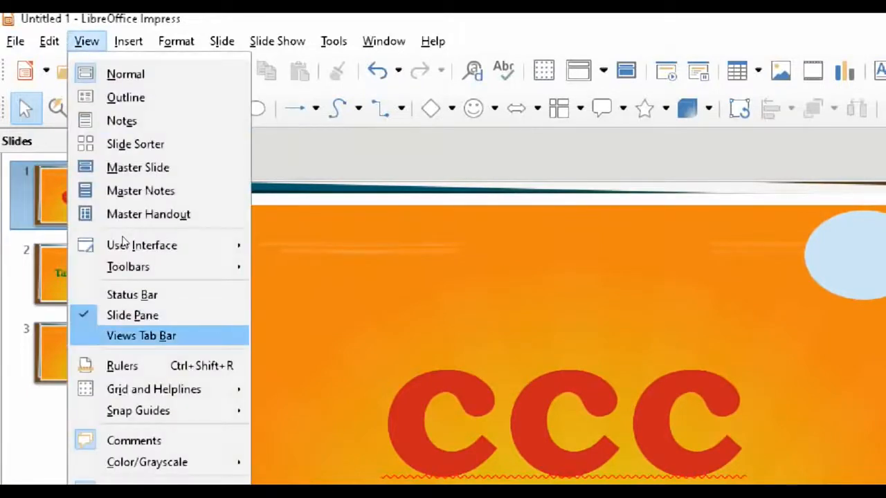
pyautogui.press('Return')
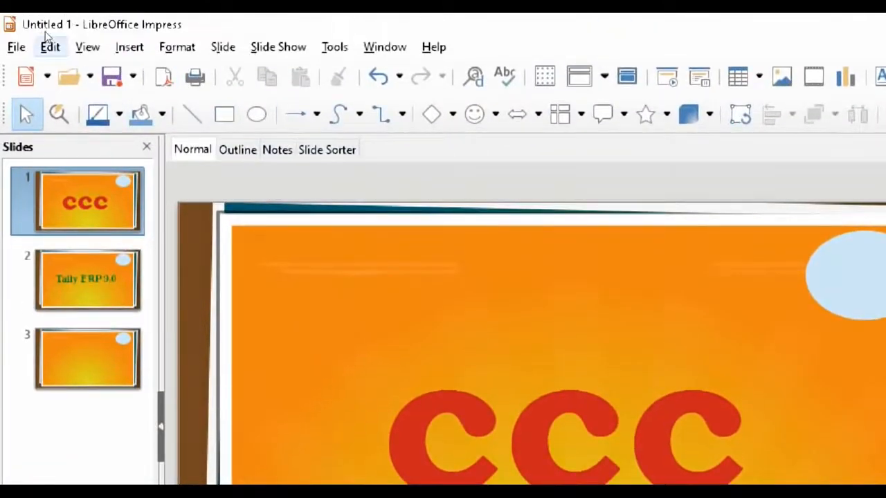
pyautogui.click(86, 47)
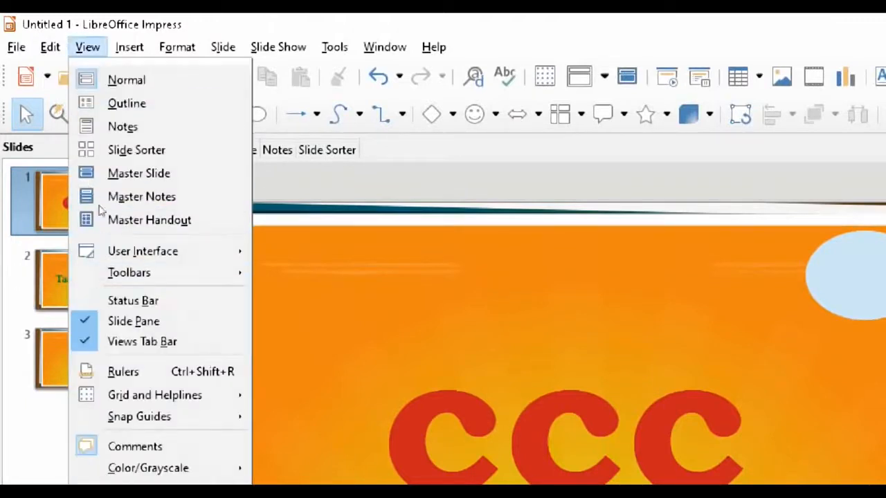
pyautogui.press('Return')
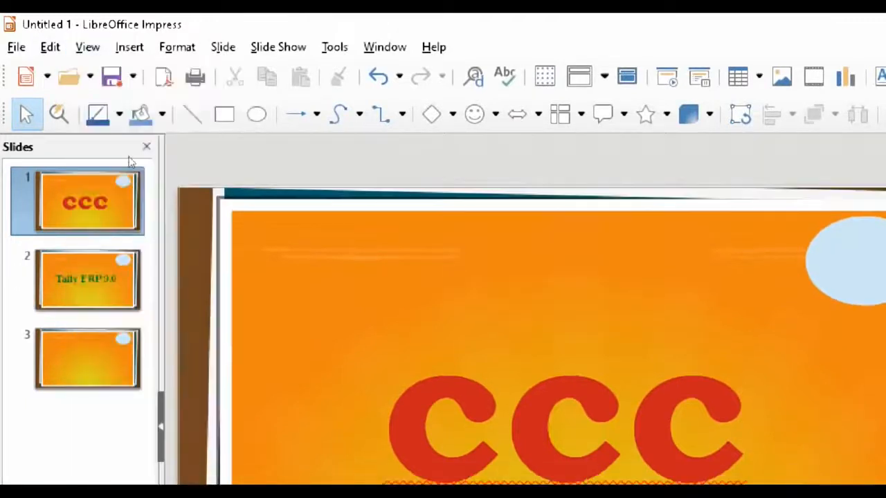
# Display the grid over the first slide.
pyautogui.click(75, 45)
pyautogui.press('Down')
pyautogui.press('Down')
pyautogui.press('Down')
pyautogui.press('Up')
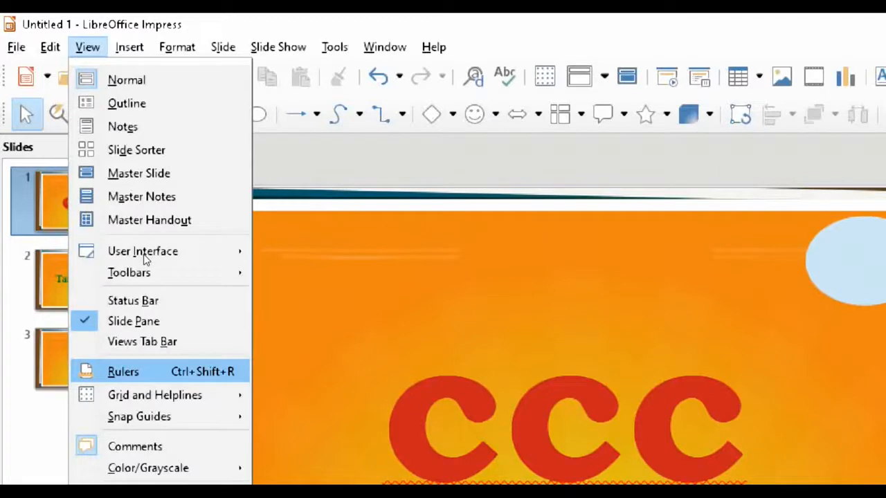
pyautogui.moveTo(201, 395)
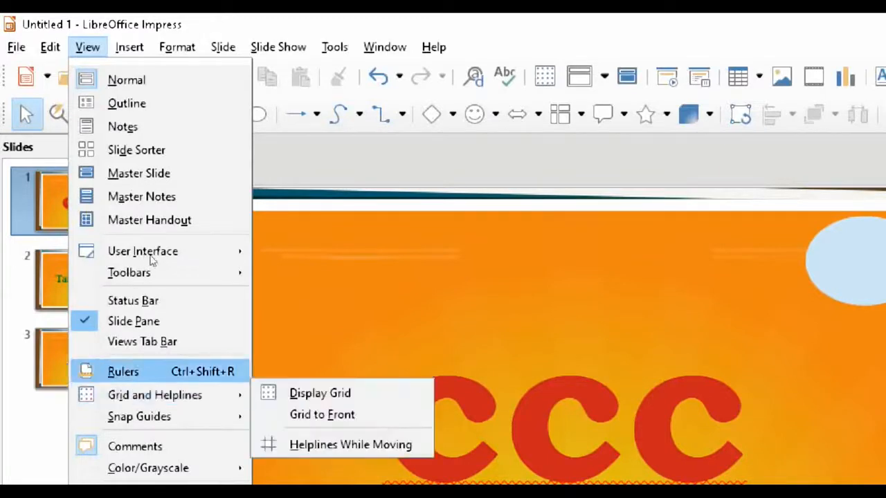
pyautogui.click(320, 393)
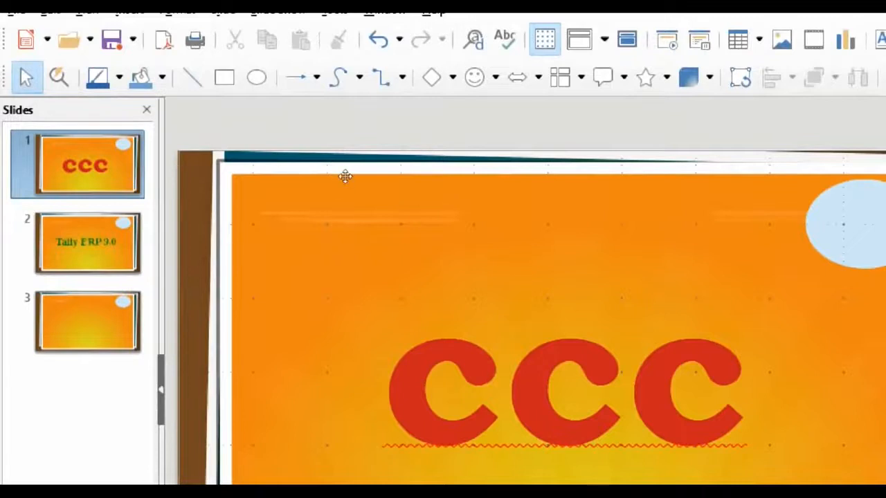
# Turn off the grid display on the slide.
pyautogui.click(87, 10)
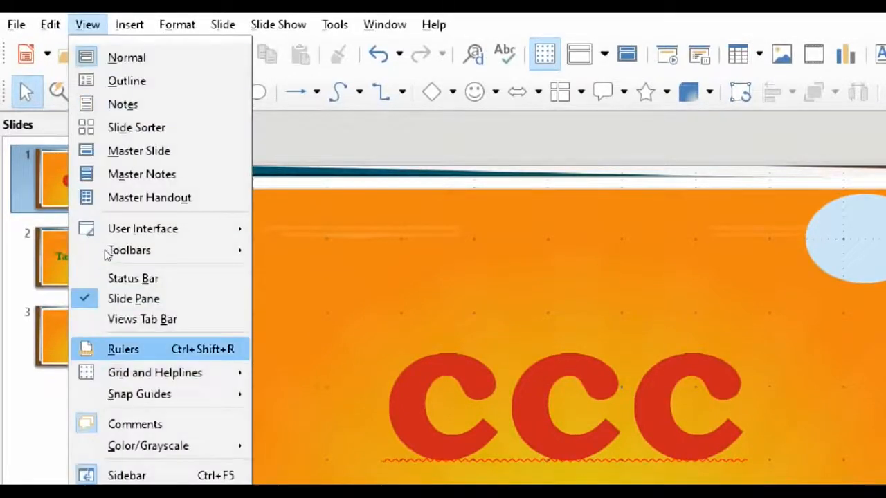
pyautogui.moveTo(149, 373)
pyautogui.click(320, 370)
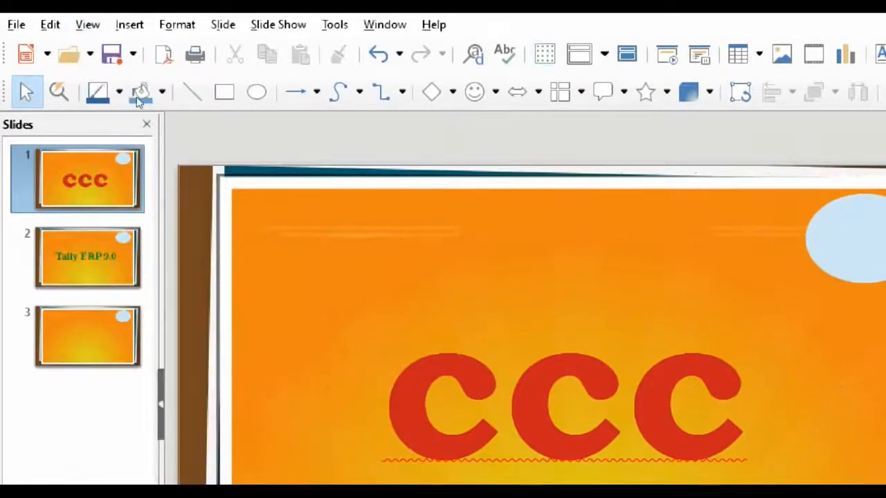
# Switch the slide's color display to Grayscale.
pyautogui.click(87, 25)
pyautogui.moveTo(139, 393)
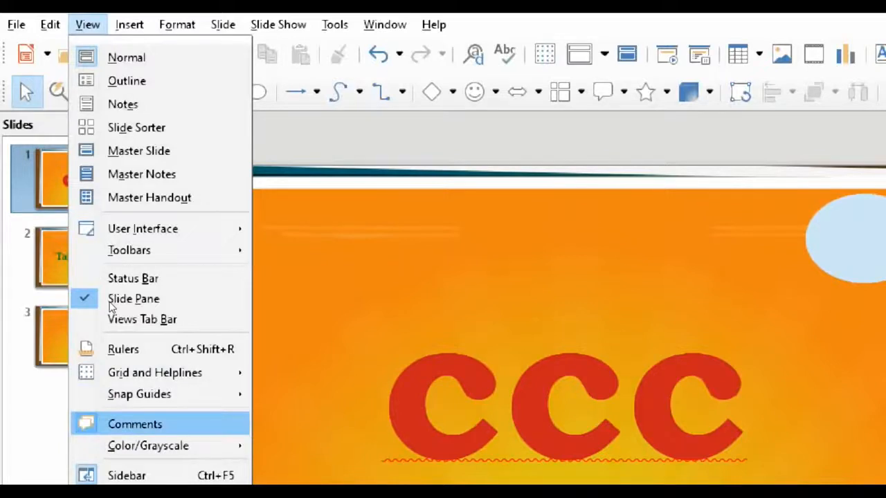
pyautogui.press('Down')
pyautogui.press('Down')
pyautogui.press('Up')
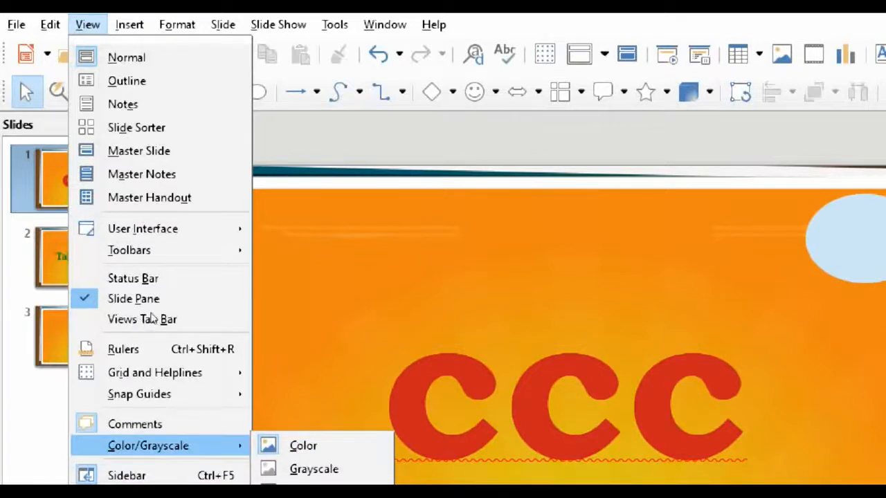
pyautogui.press('Right')
pyautogui.press('Down')
pyautogui.press('Return')
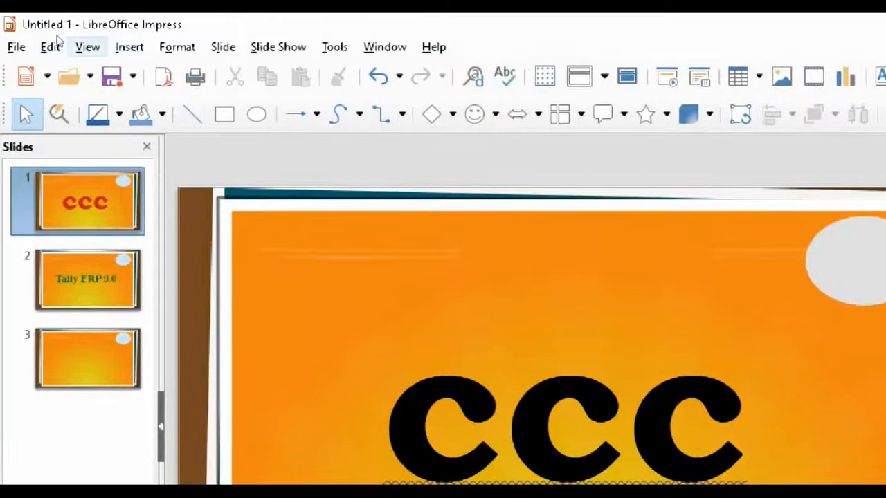
# Switch the slide's color display to Black and White and select the text box containing "ccc".
pyautogui.click(40, 9)
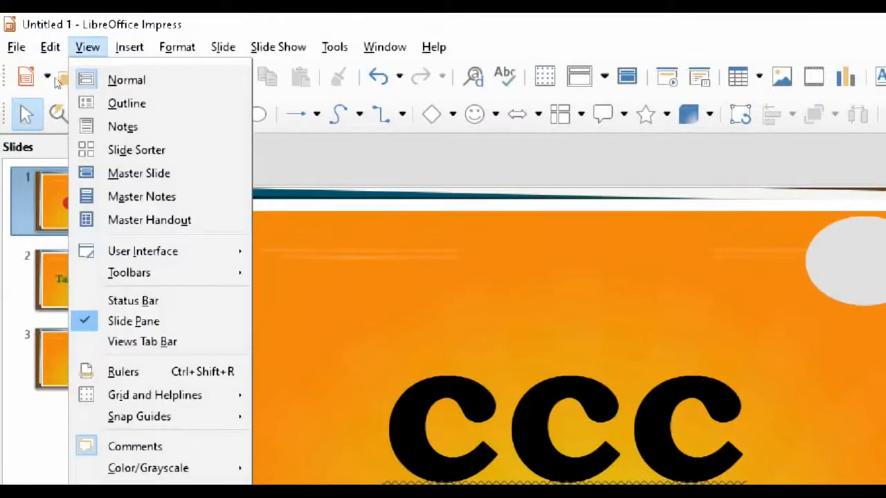
pyautogui.moveTo(148, 468)
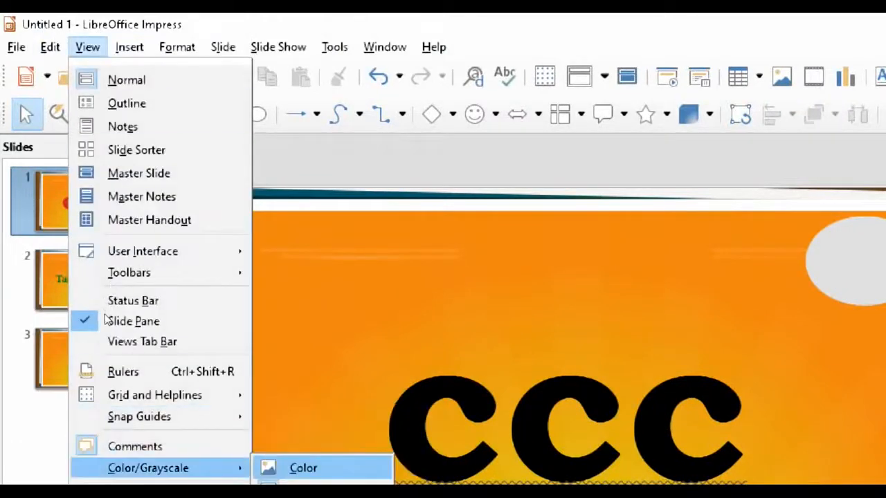
pyautogui.click(249, 459)
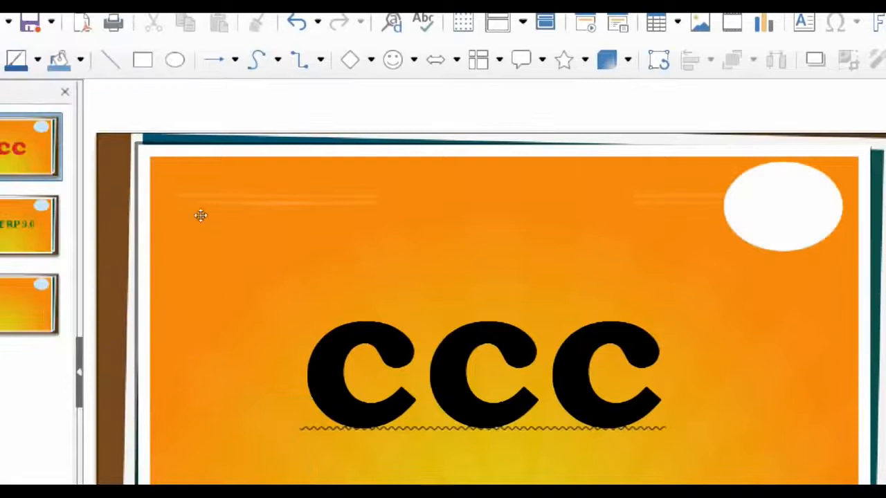
pyautogui.click(564, 281)
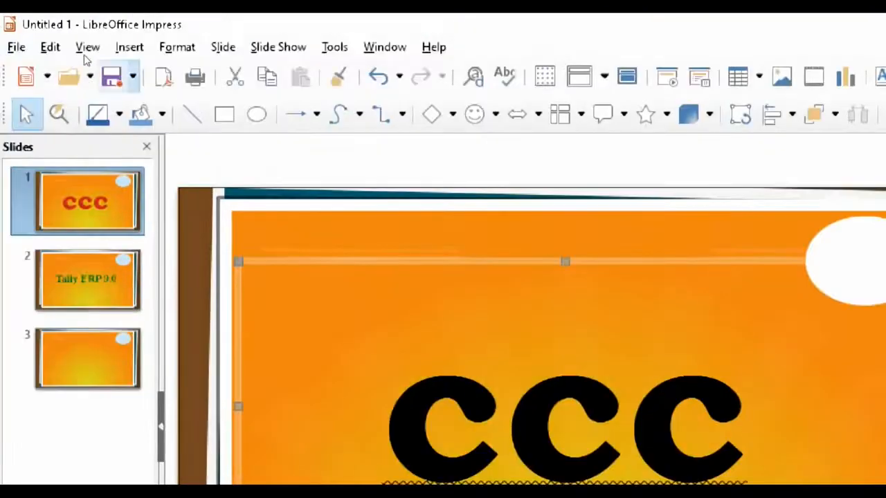
# Return the slide's display to Color and deselect the text box.
pyautogui.click(87, 47)
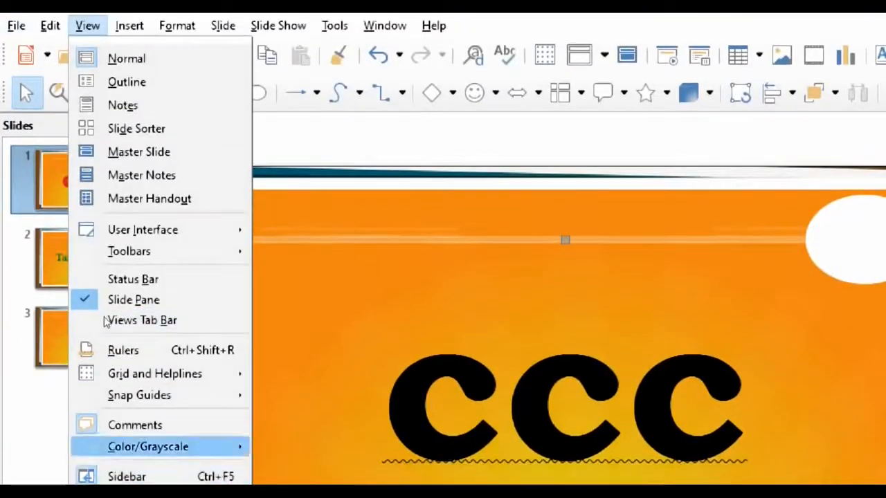
pyautogui.moveTo(148, 446)
pyautogui.click(303, 446)
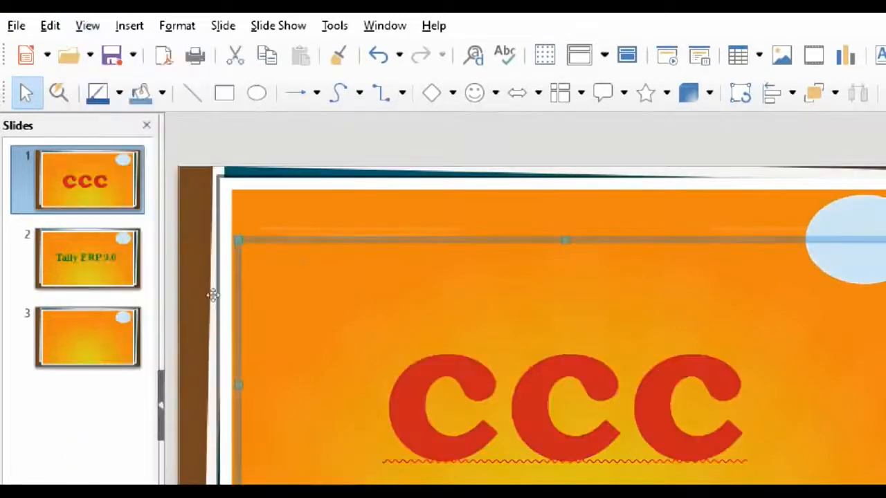
pyautogui.click(211, 148)
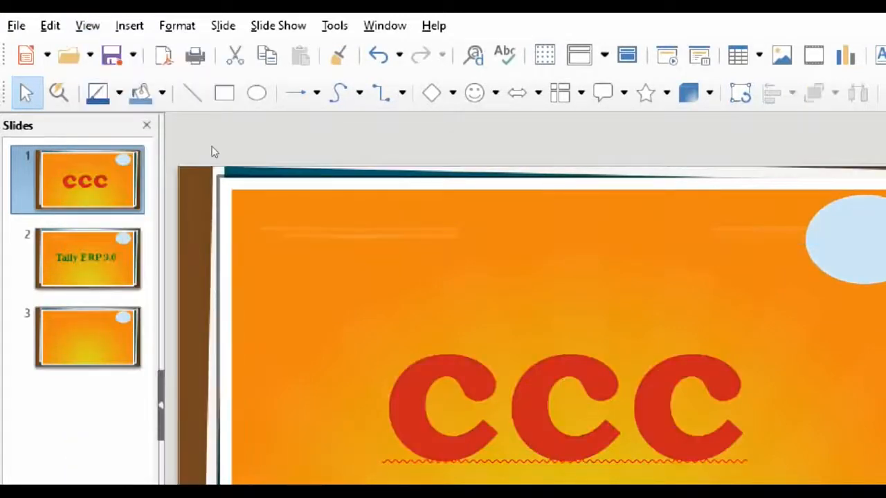
# Turn off the display of comments and switch the slide's color display to Black and White.
pyautogui.click(87, 26)
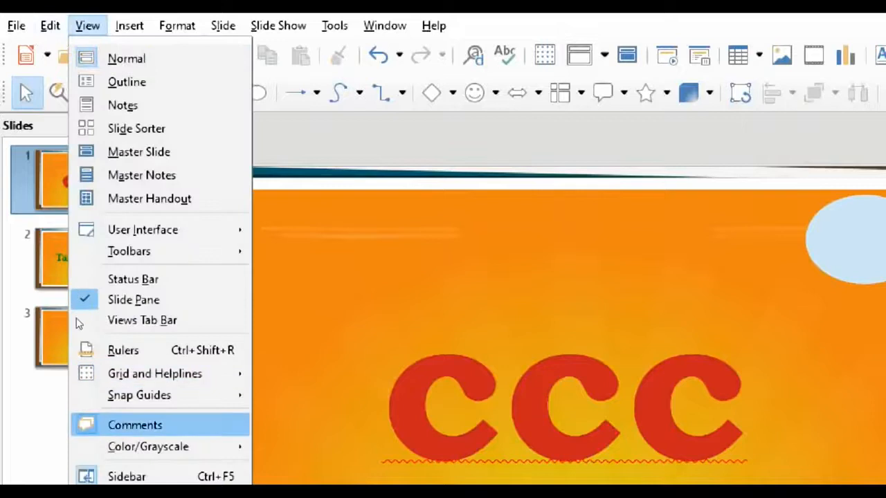
pyautogui.press('Escape')
pyautogui.click(88, 26)
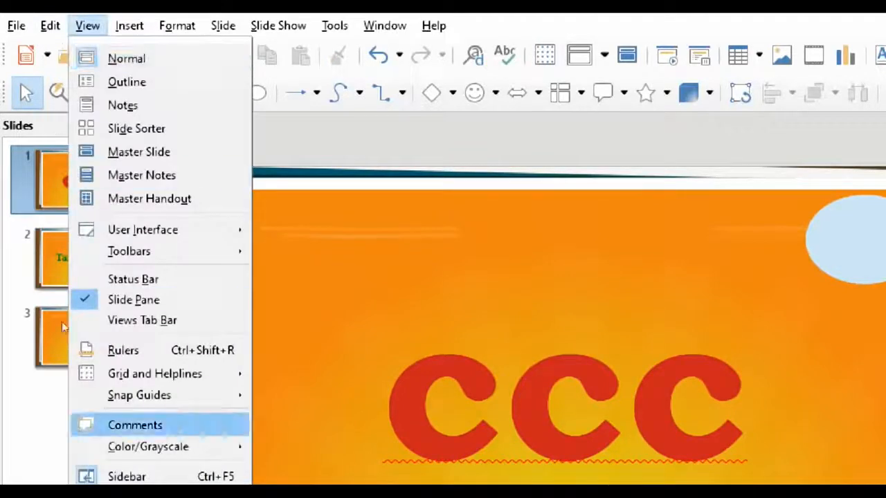
pyautogui.press('Down')
pyautogui.press('Down')
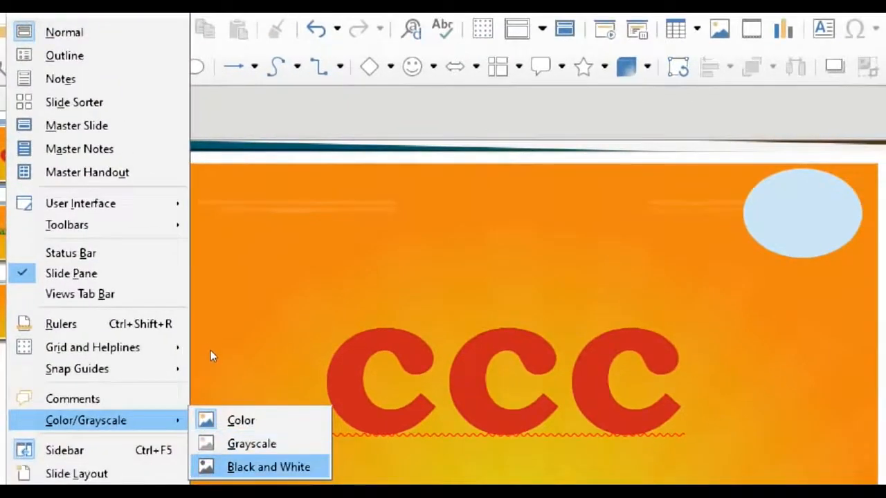
pyautogui.press('Return')
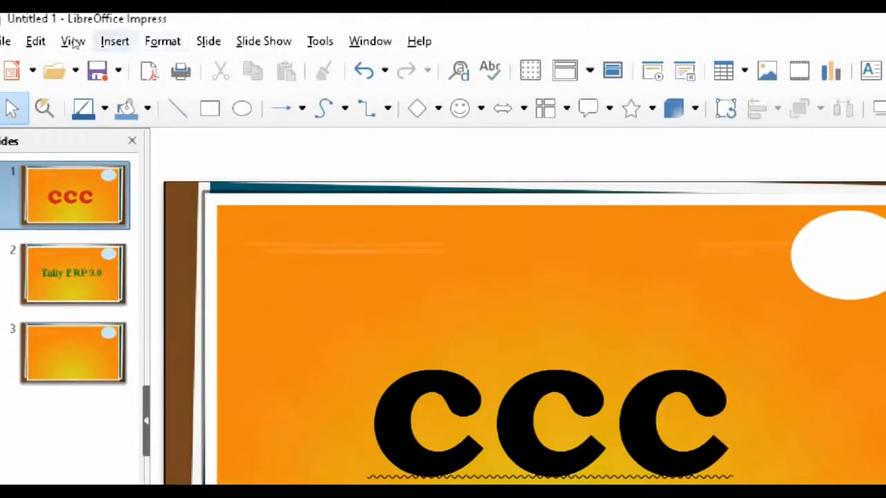
# Set the slide's display mode back to Color.
pyautogui.click(74, 41)
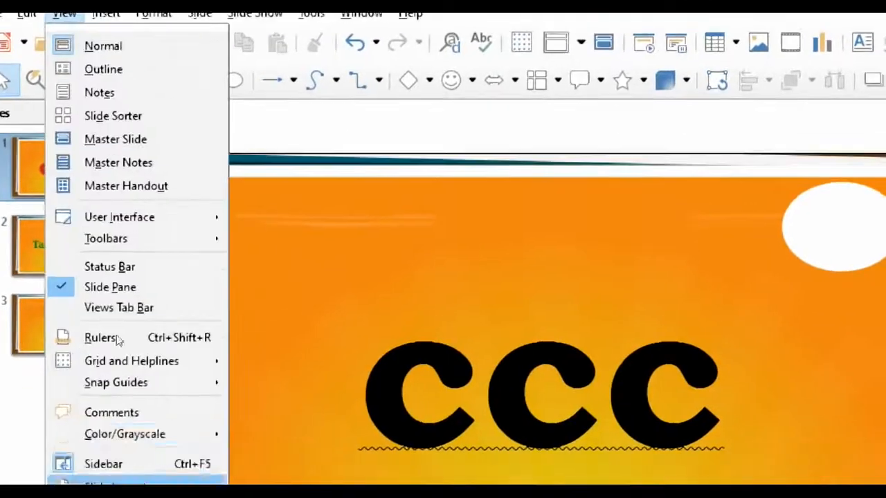
pyautogui.press('Right')
pyautogui.press('Return')
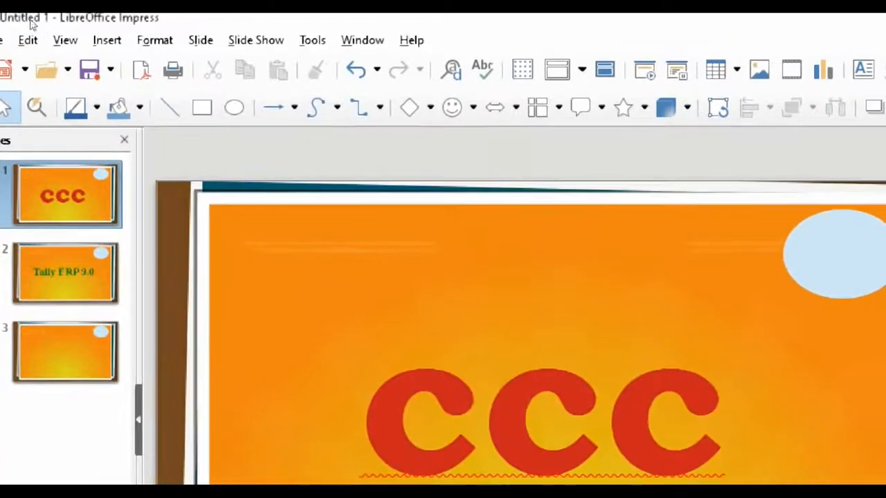
# Hide the sidebar.
pyautogui.click(65, 40)
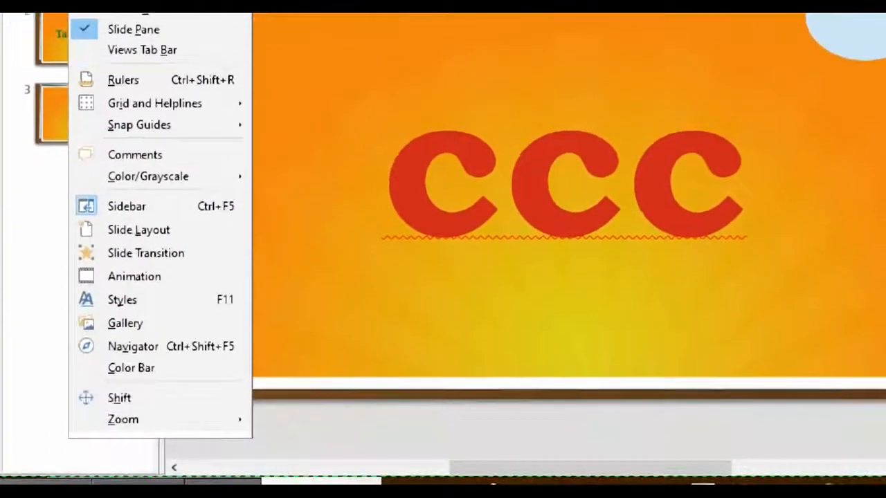
pyautogui.press('Up')
pyautogui.press('Up')
pyautogui.press('Up')
pyautogui.press('Up')
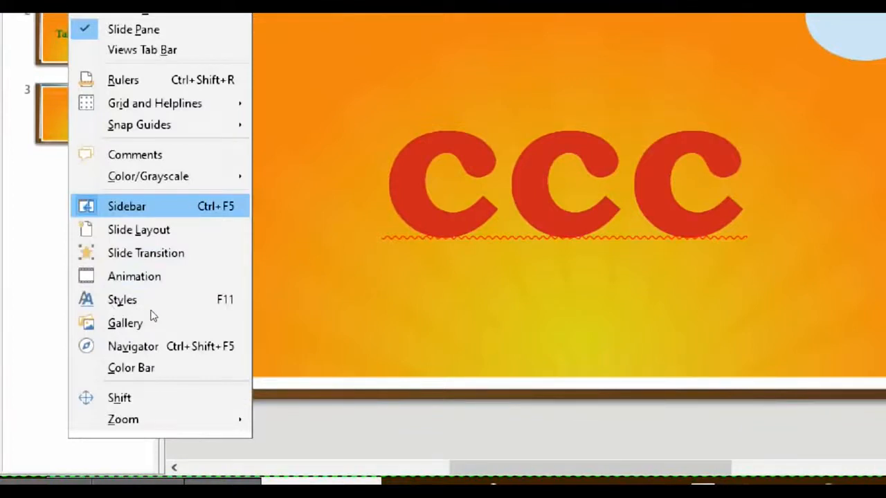
pyautogui.press('Return')
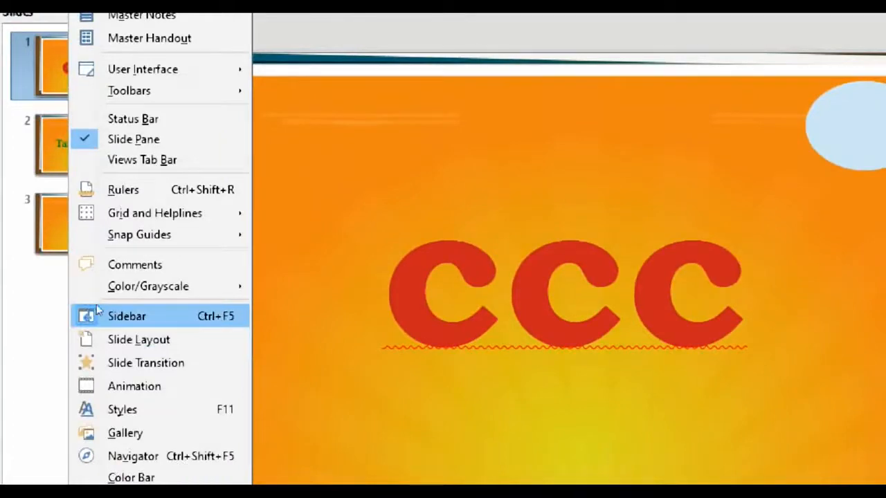
# Show the sidebar again and open the Slide Layout options.
pyautogui.click(154, 310)
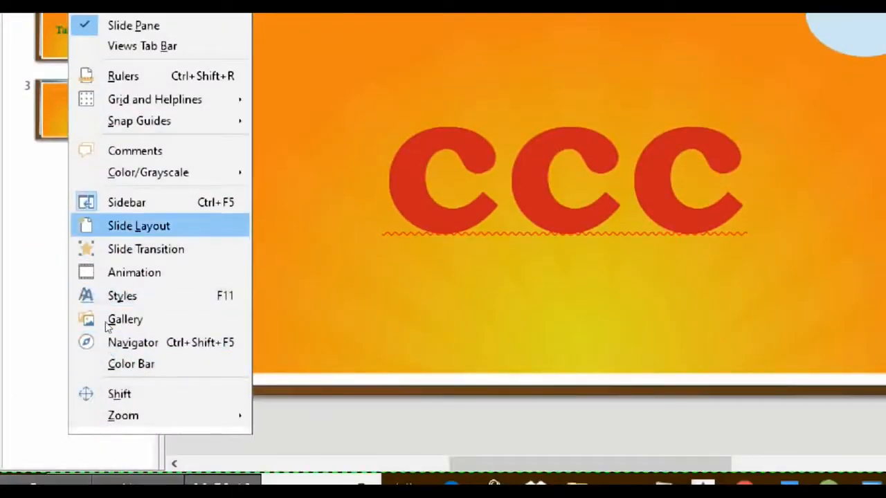
pyautogui.click(107, 322)
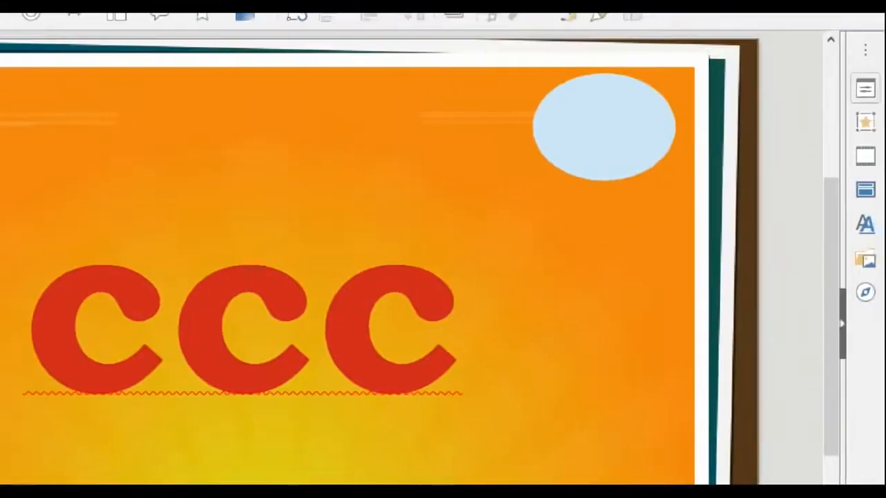
# Open the Slide Transition options for the first slide and look through the available transitions.
pyautogui.click(864, 88)
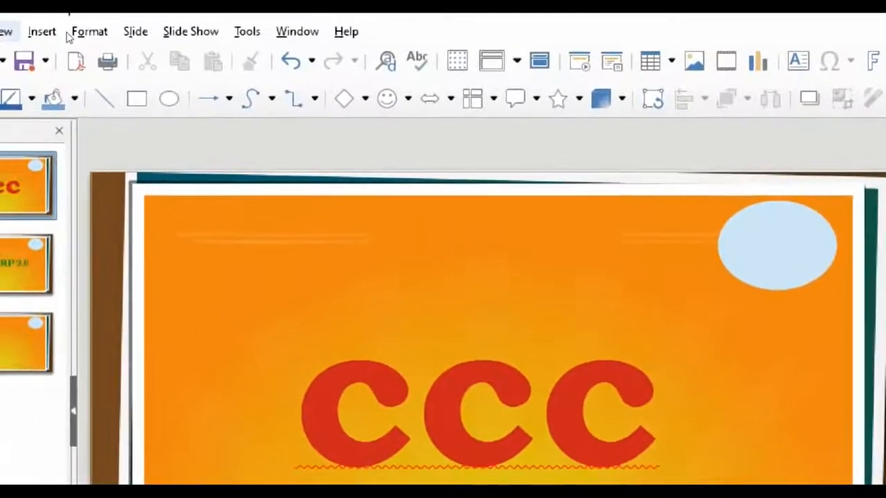
pyautogui.click(5, 31)
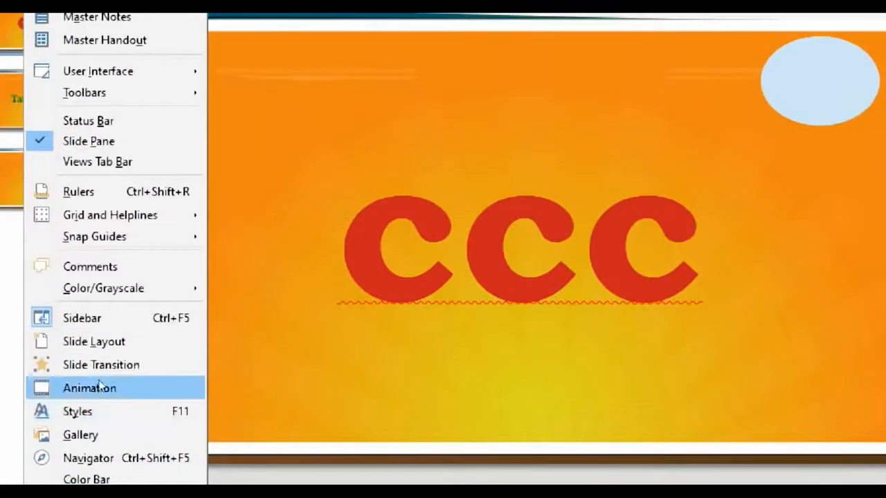
pyautogui.click(107, 366)
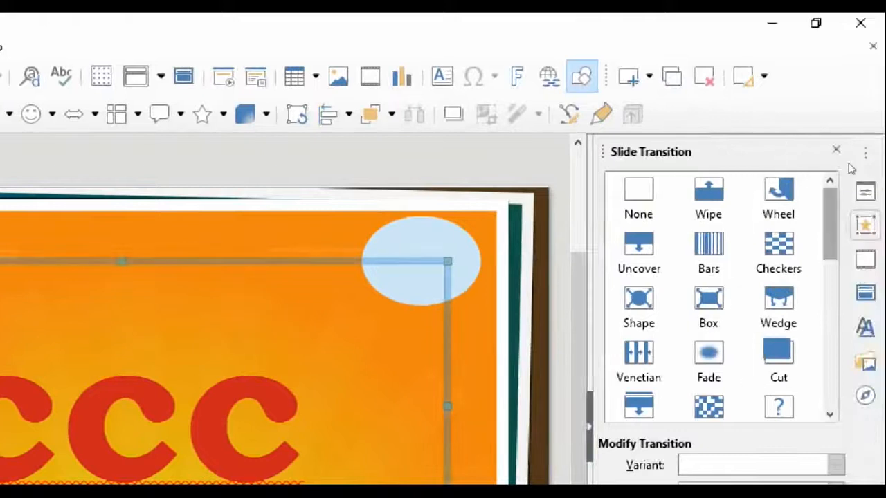
pyautogui.scroll(-6, 850, 170)
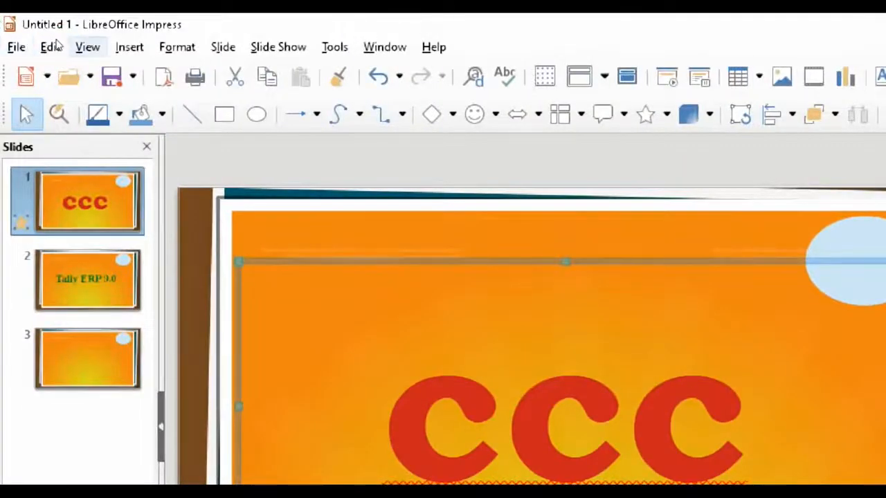
# Open the Animation options, select the ccc title text on slide 1 and add an Entrance animation to it.
pyautogui.click(87, 47)
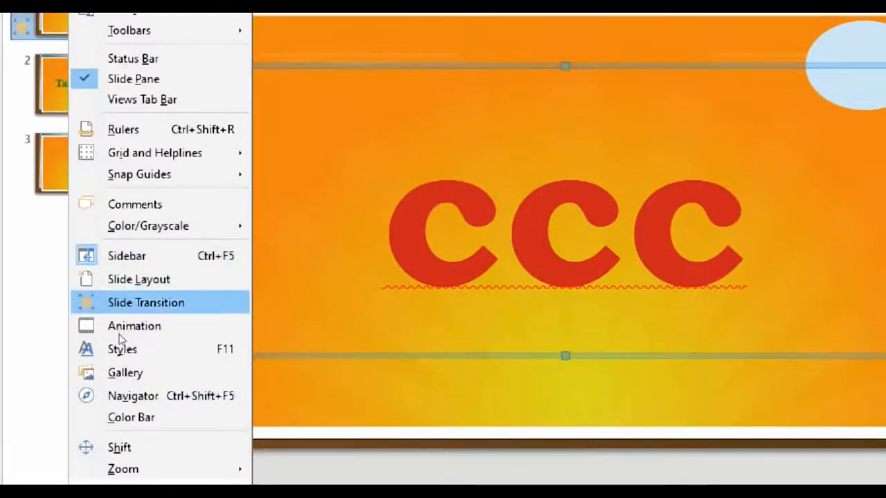
pyautogui.click(125, 326)
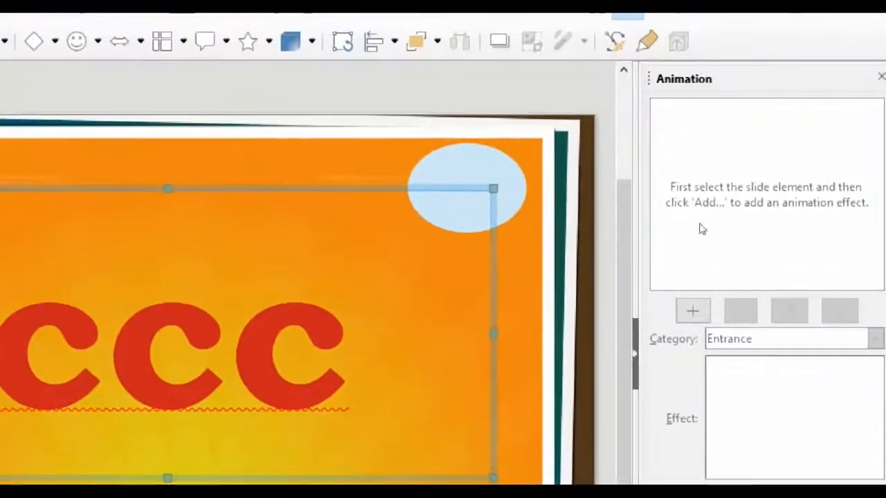
pyautogui.click(428, 289)
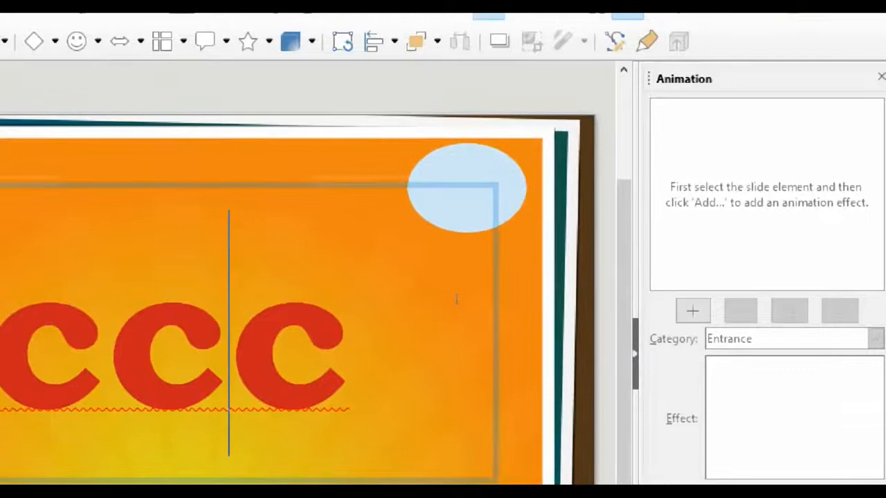
pyautogui.moveTo(478, 293); pyautogui.dragTo(7, 287)
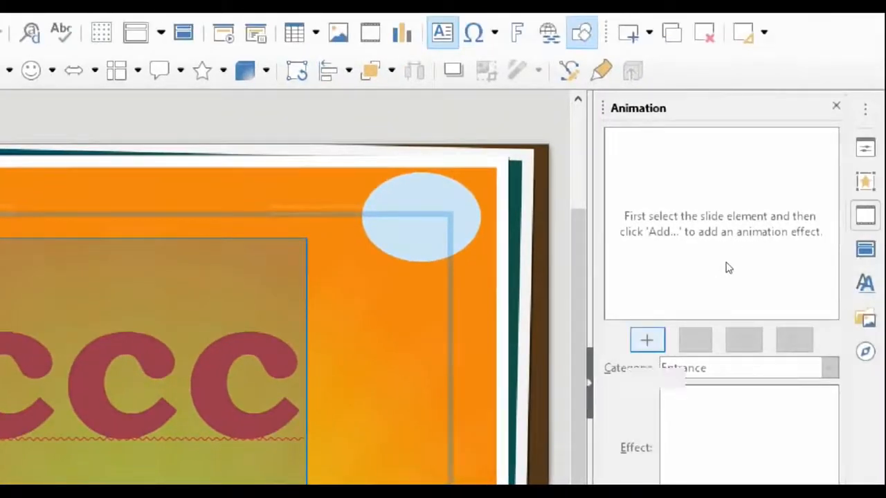
pyautogui.click(647, 340)
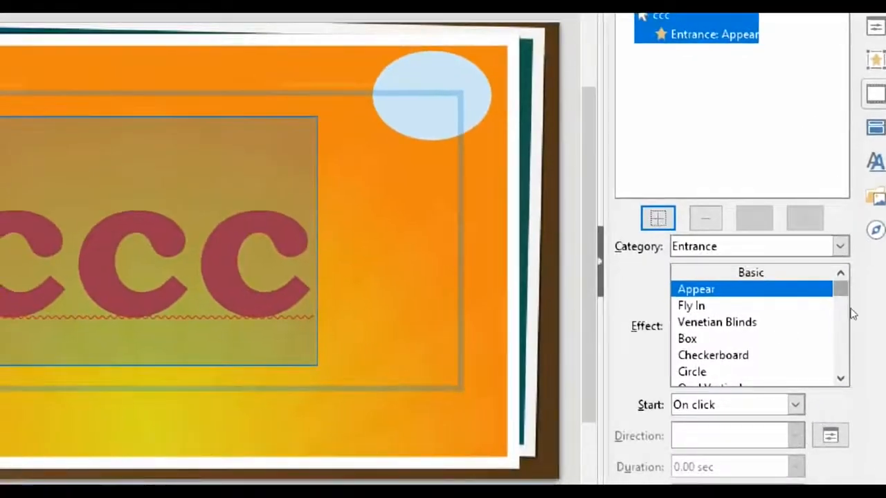
# Preview the Checkerboard effect for the ccc title and set its entrance effect to Fly In.
pyautogui.moveTo(853, 315)
pyautogui.mouseDown()
pyautogui.moveTo(853, 362)
pyautogui.moveTo(857, 315)
pyautogui.mouseUp()
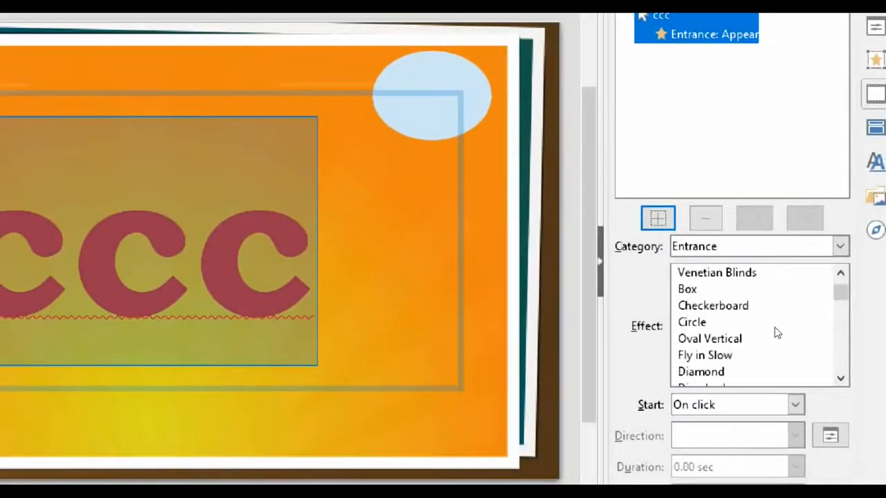
pyautogui.click(775, 305)
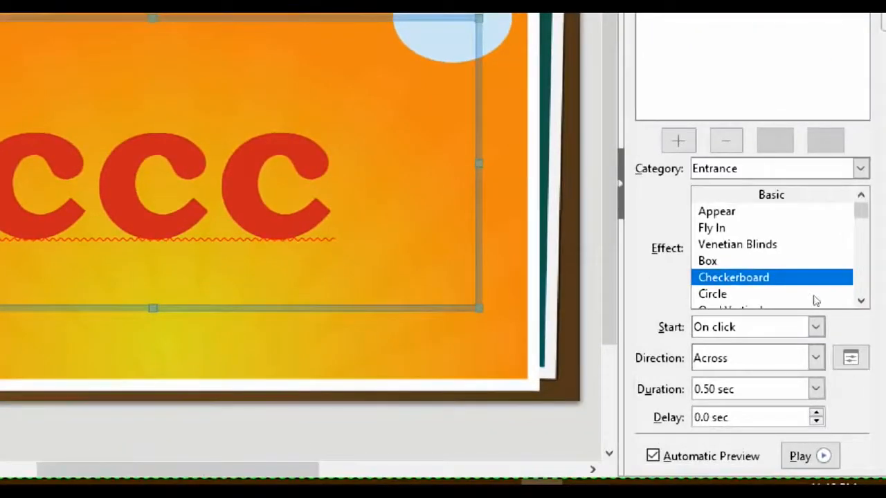
pyautogui.click(754, 227)
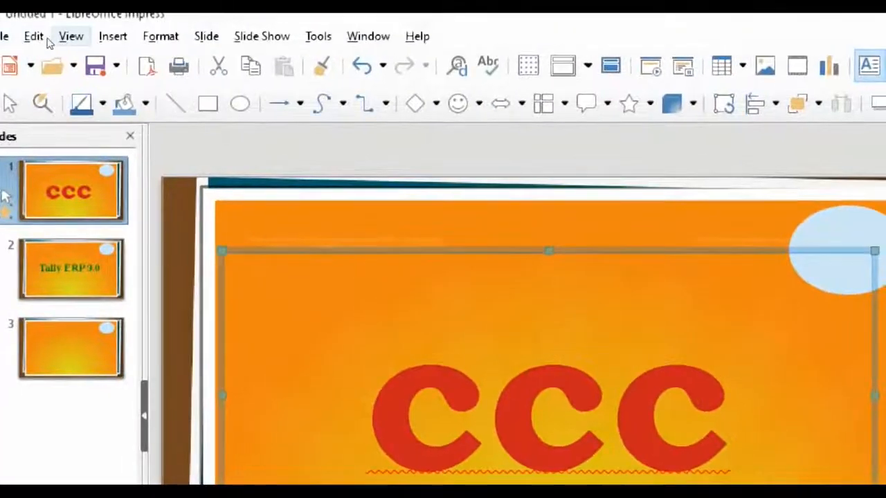
# Open the Gallery of ready-made graphics.
pyautogui.click(71, 36)
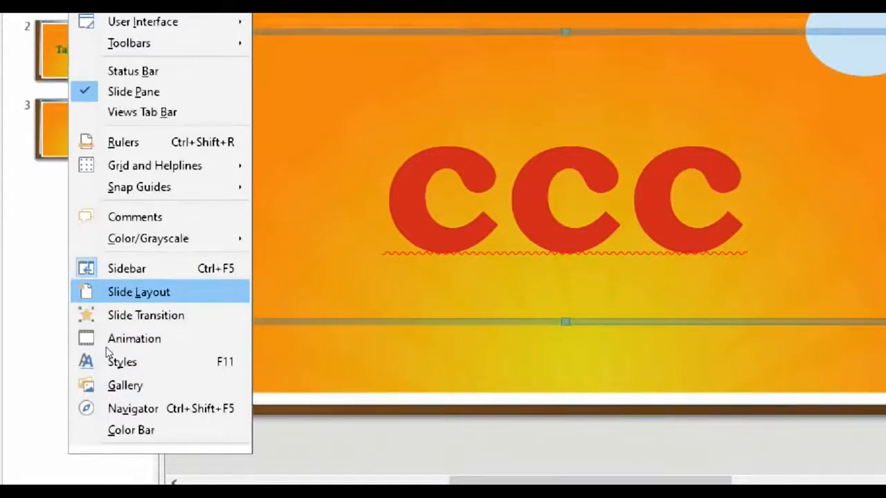
pyautogui.click(88, 404)
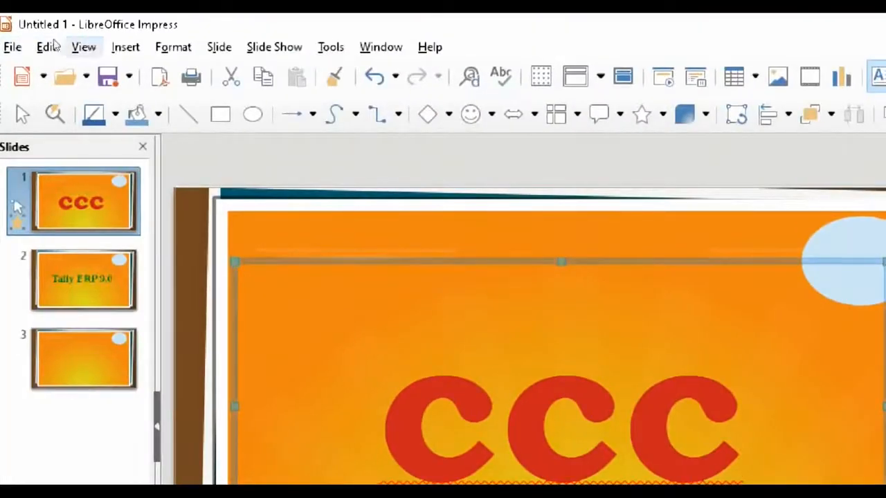
pyautogui.click(81, 44)
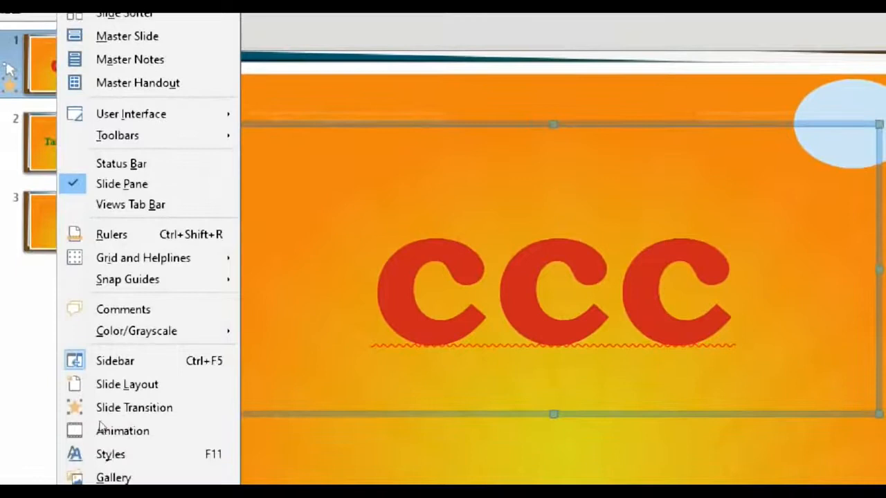
pyautogui.click(113, 477)
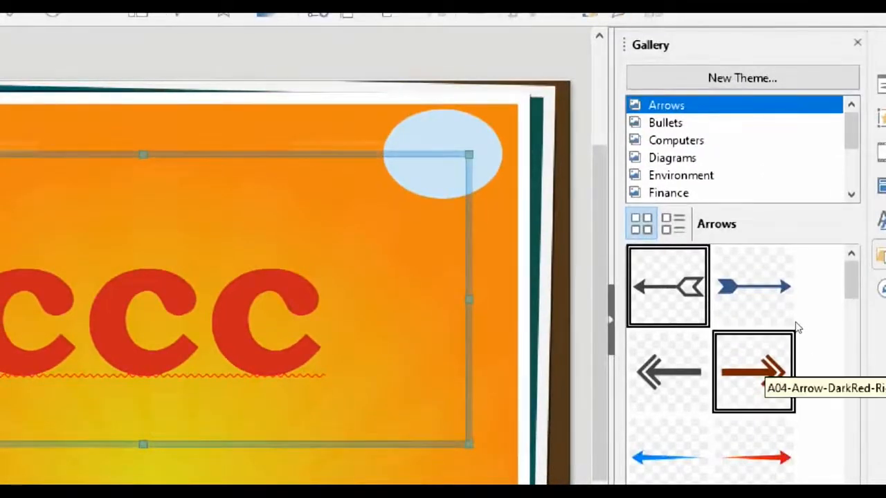
# Insert the dark red right arrow from the Gallery's Arrows theme into slide 1 and enlarge it across the title.
pyautogui.click(795, 330)
pyautogui.doubleClick(778, 332)
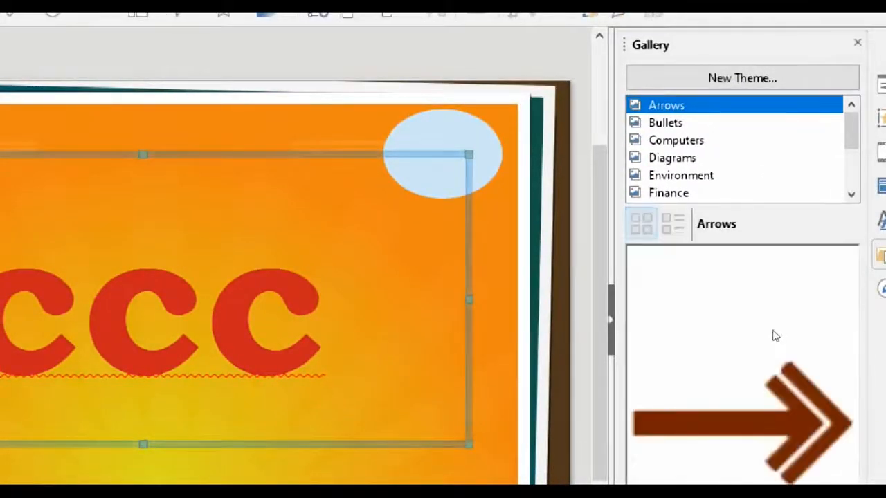
pyautogui.rightClick(768, 354)
pyautogui.press('Return')
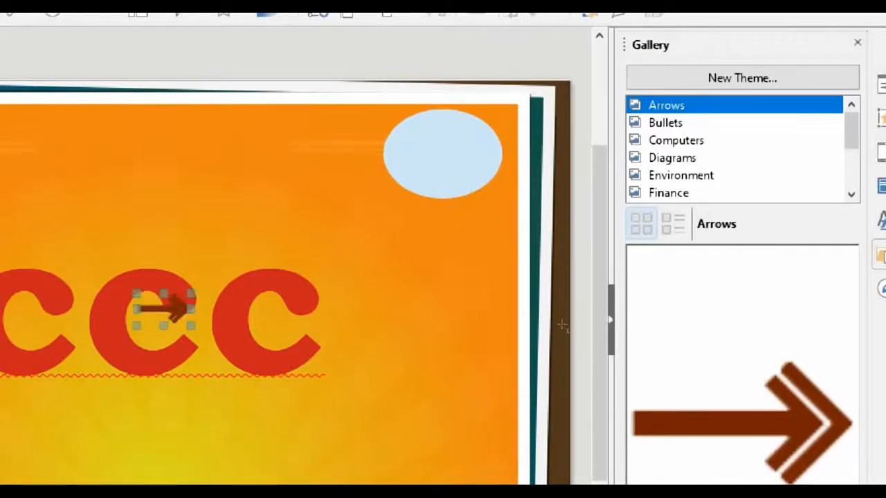
pyautogui.moveTo(409, 273); pyautogui.dragTo(477, 302)
# Browse the Gallery themes Bullets, Computers, Environment and Finance, and look through the remaining themes in the list.
pyautogui.click(685, 122)
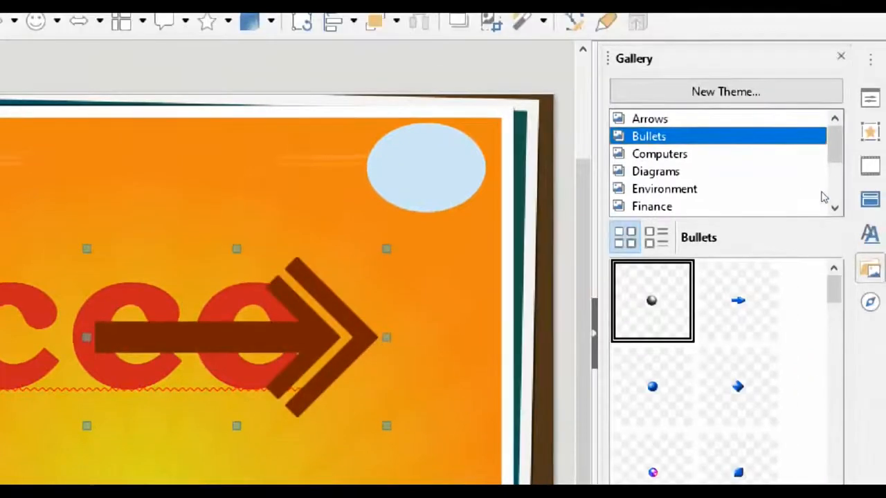
pyautogui.press('Down')
pyautogui.click(745, 195)
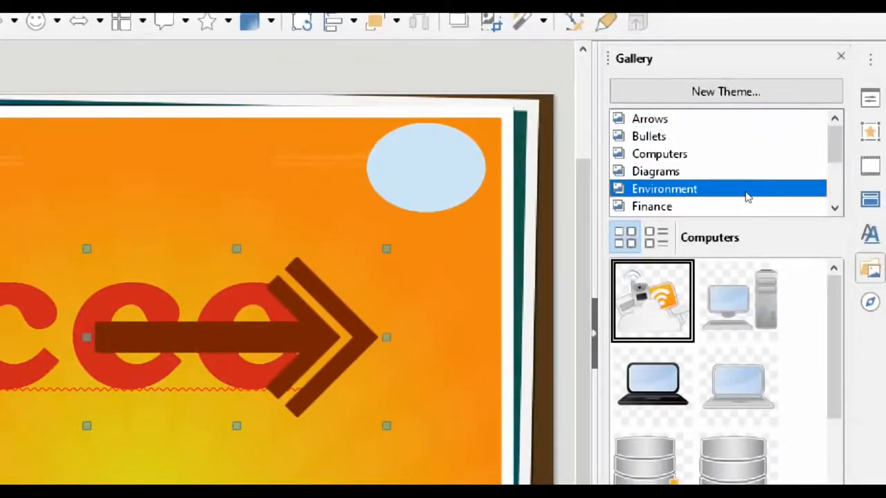
pyautogui.click(741, 207)
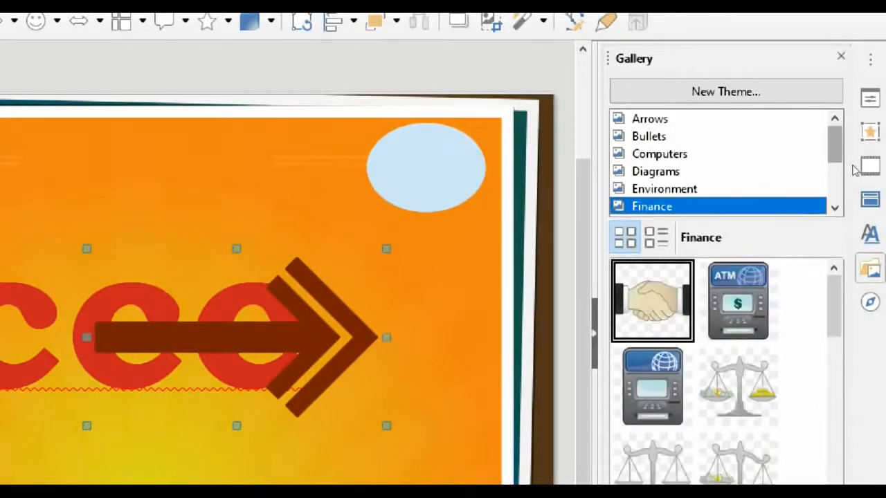
pyautogui.moveTo(835, 153); pyautogui.dragTo(848, 203)
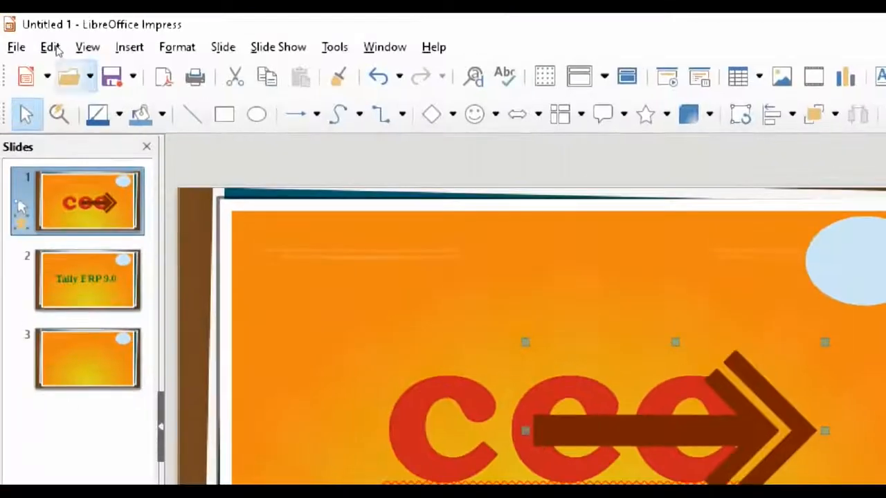
# Use the Navigator to go to slide 2, and close the Navigator.
pyautogui.click(87, 46)
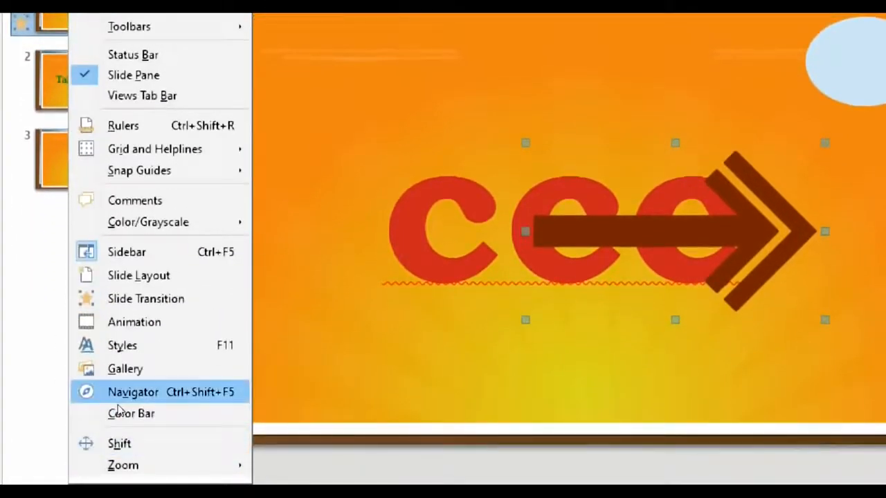
pyautogui.click(131, 392)
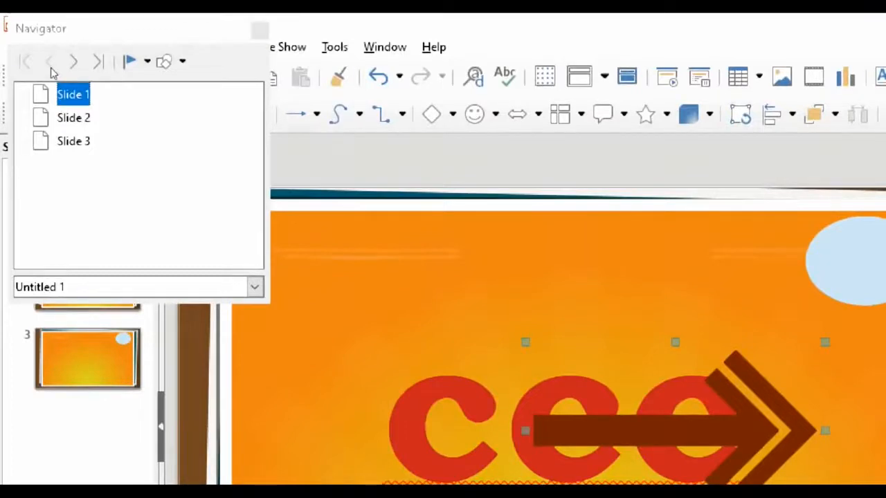
pyautogui.click(73, 60)
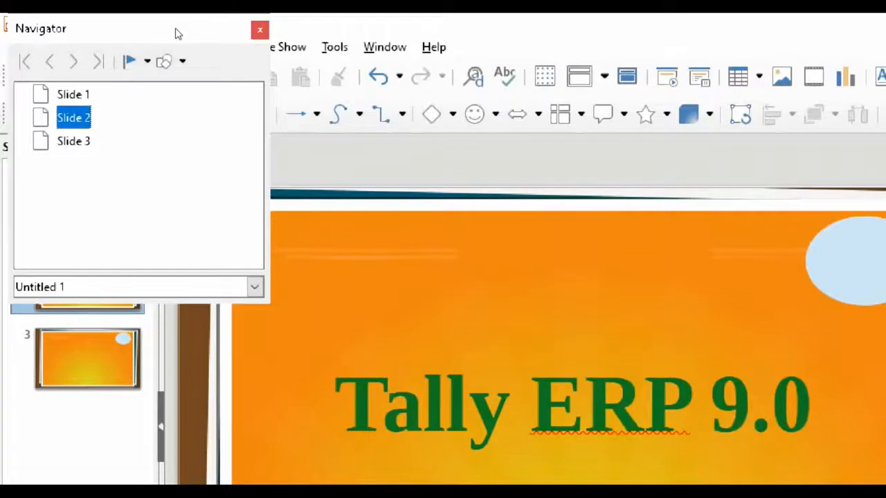
pyautogui.hotkey('ctrl', 'shift', 'F5')
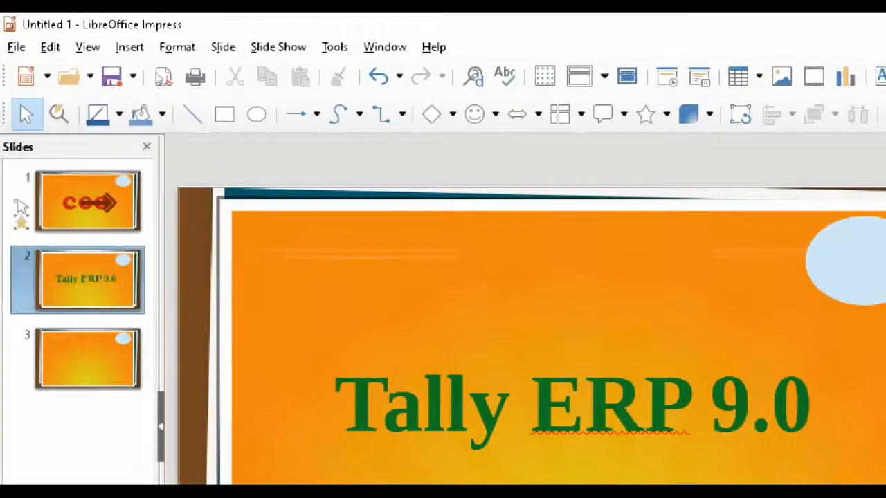
# Display the Color Bar and select the whole Tally ERP 9.0 title text on slide 2.
pyautogui.click(85, 49)
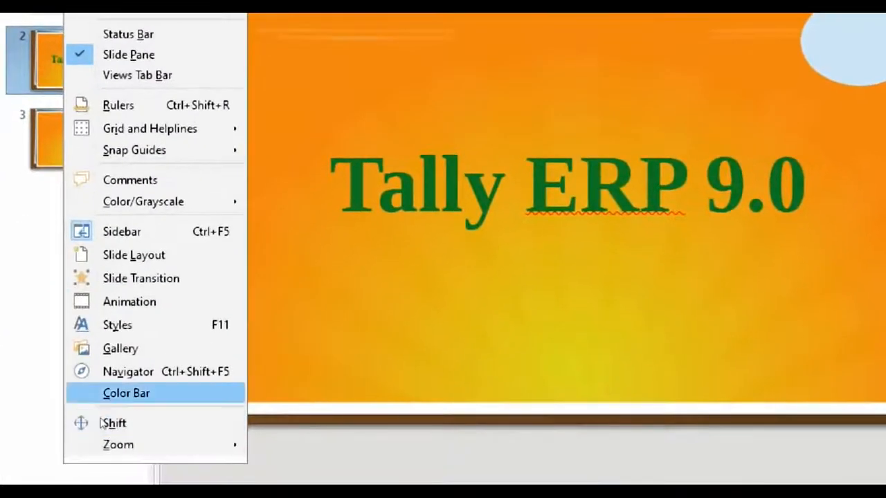
pyautogui.click(111, 394)
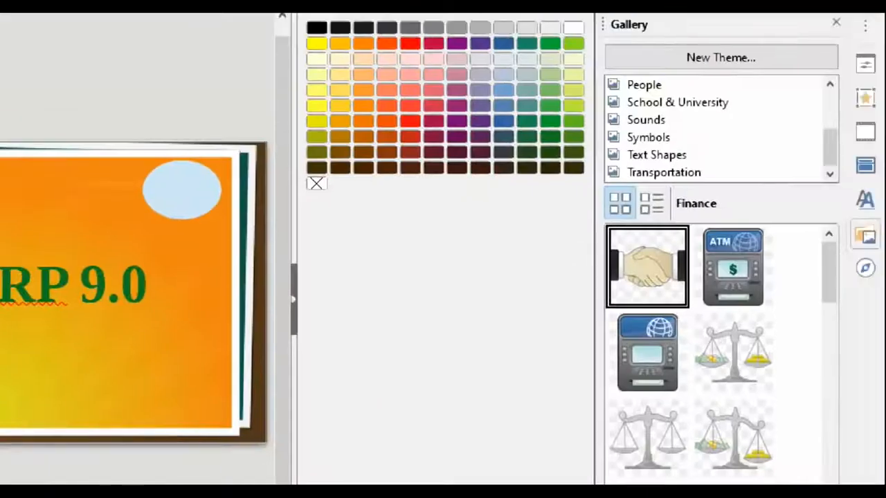
pyautogui.click(118, 270)
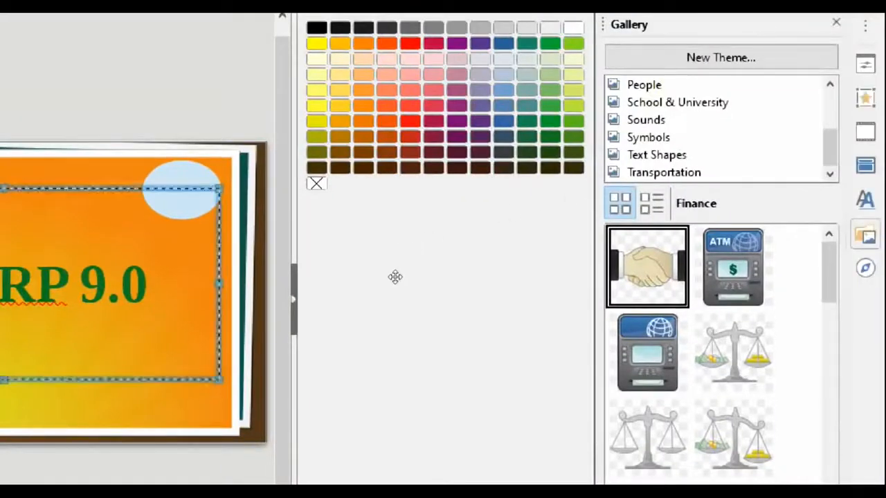
pyautogui.moveTo(108, 284); pyautogui.dragTo(0, 283)
pyautogui.moveTo(404, 271); pyautogui.dragTo(0, 223)
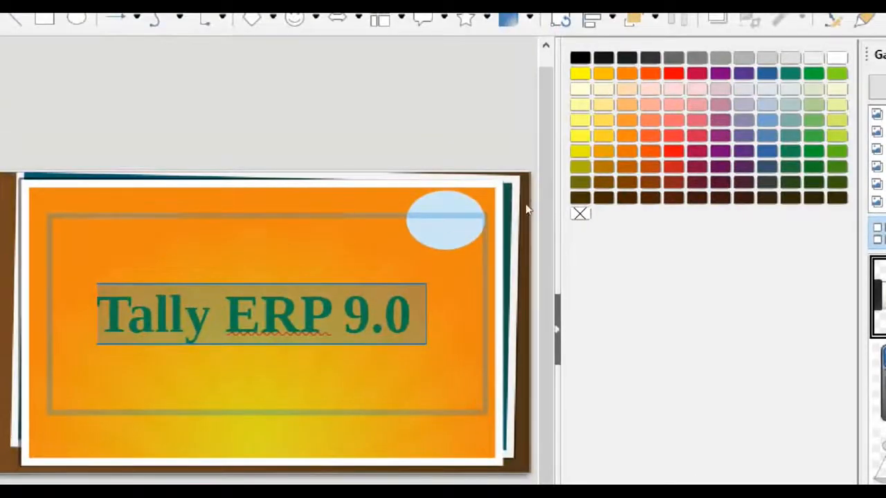
# Try several Color Bar colors on the selected title, starting with Dark Brick 1, and leave it dark purple.
pyautogui.click(649, 151)
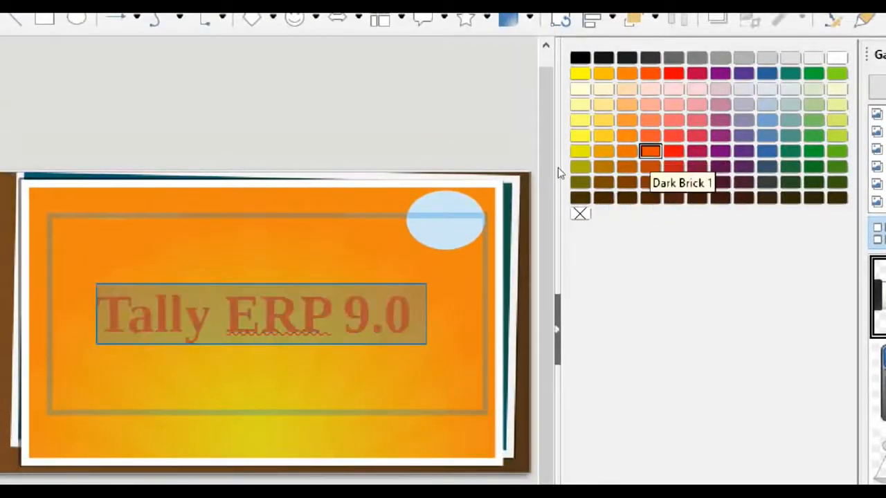
pyautogui.click(673, 119)
pyautogui.click(743, 104)
pyautogui.click(743, 151)
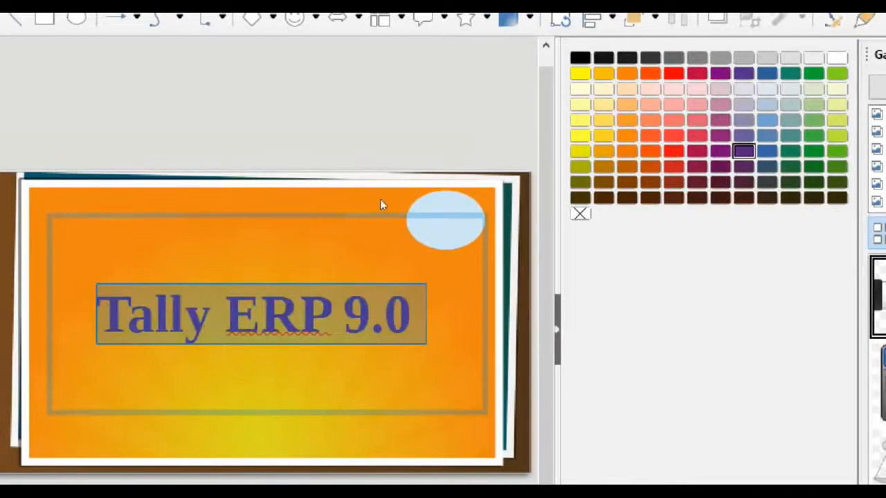
# Look through the zoom options for the slide view, including Entire Page, Page Width, Optimal View and the fixed percentages.
pyautogui.click(87, 46)
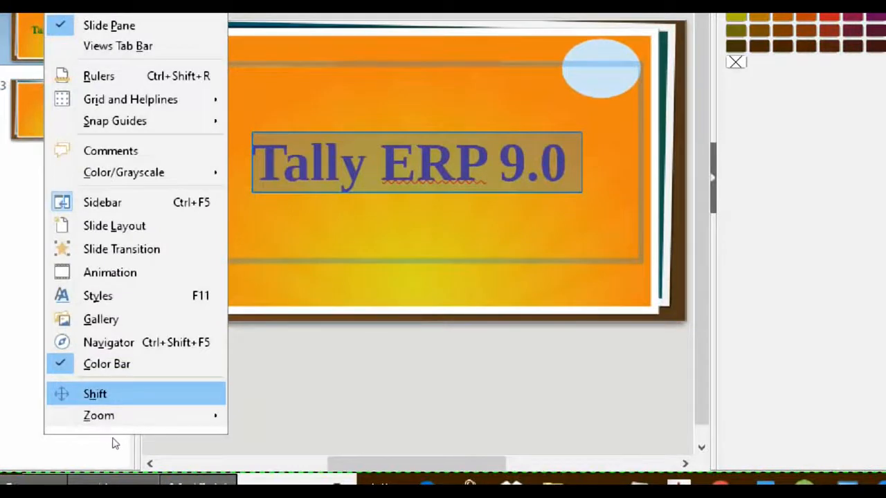
pyautogui.press('Down')
pyautogui.press('Right')
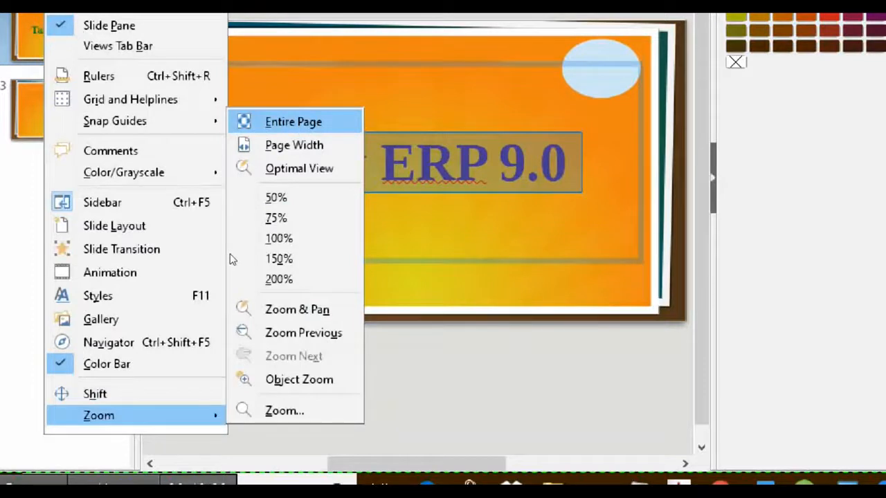
pyautogui.press('Down')
pyautogui.press('Down')
pyautogui.press('Up')
pyautogui.press('Down')
pyautogui.press('Down')
pyautogui.press('Down')
pyautogui.press('Down')
pyautogui.press('Down')
pyautogui.press('Down')
pyautogui.press('Down')
pyautogui.press('Down')
pyautogui.press('Down')
pyautogui.press('Down')
pyautogui.press('Down')
pyautogui.press('Down')
pyautogui.press('Down')
pyautogui.press('Down')
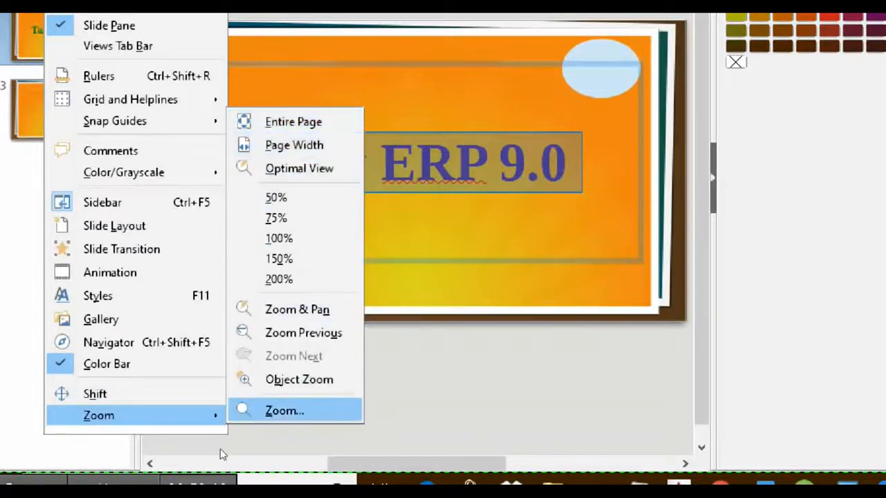
pyautogui.press('Up')
pyautogui.press('Up')
pyautogui.press('Down')
pyautogui.press('Down')
pyautogui.press('Down')
pyautogui.press('Down')
pyautogui.press('Down')
pyautogui.press('Up')
pyautogui.press('Up')
pyautogui.press('Up')
pyautogui.press('Up')
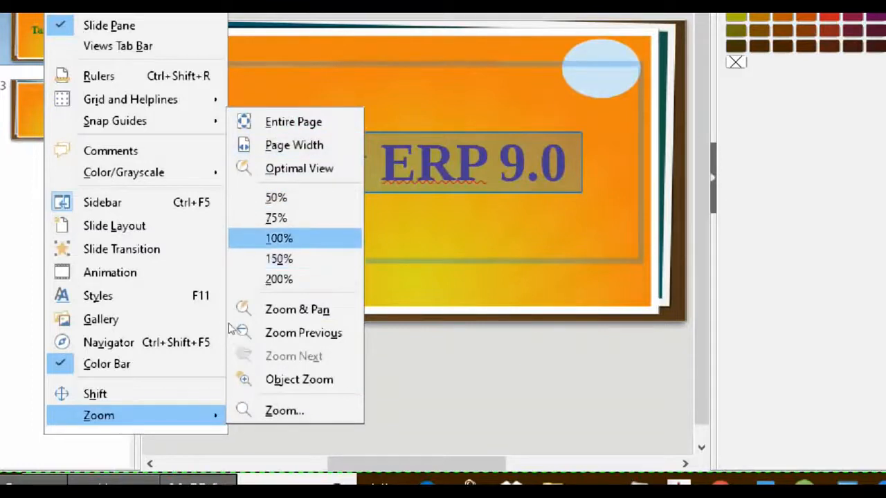
pyautogui.click(273, 299)
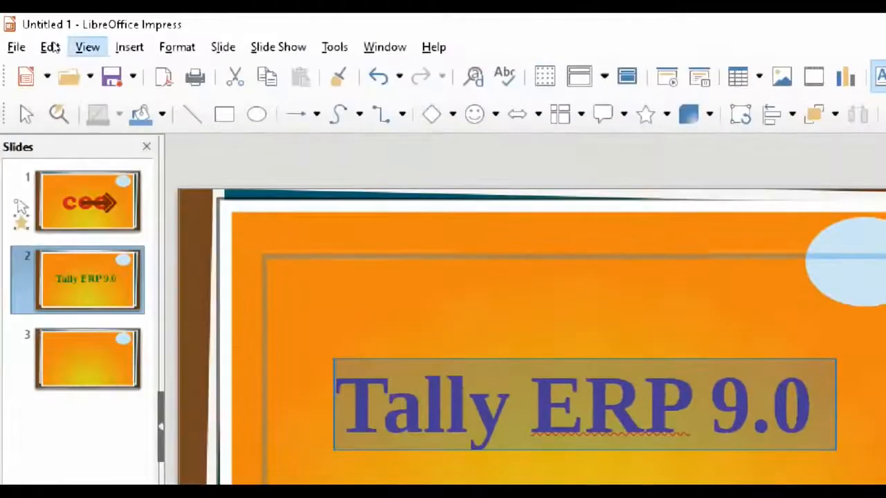
pyautogui.click(87, 47)
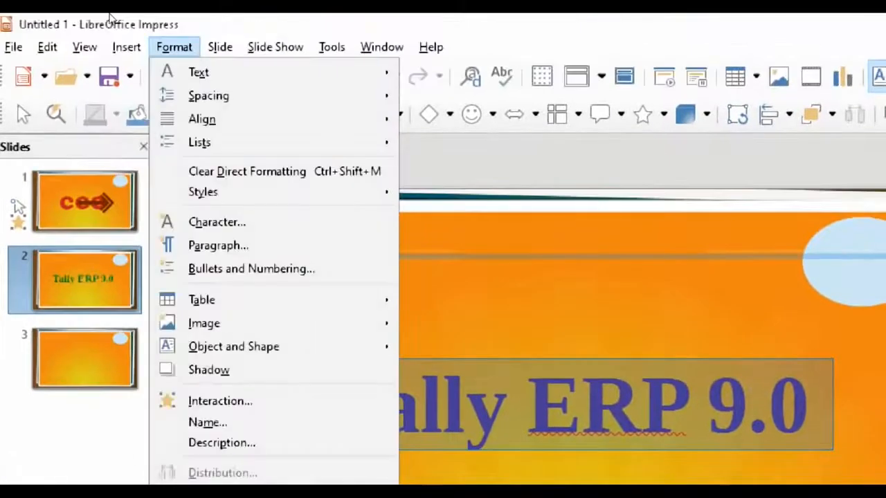
pyautogui.moveTo(73, 46)
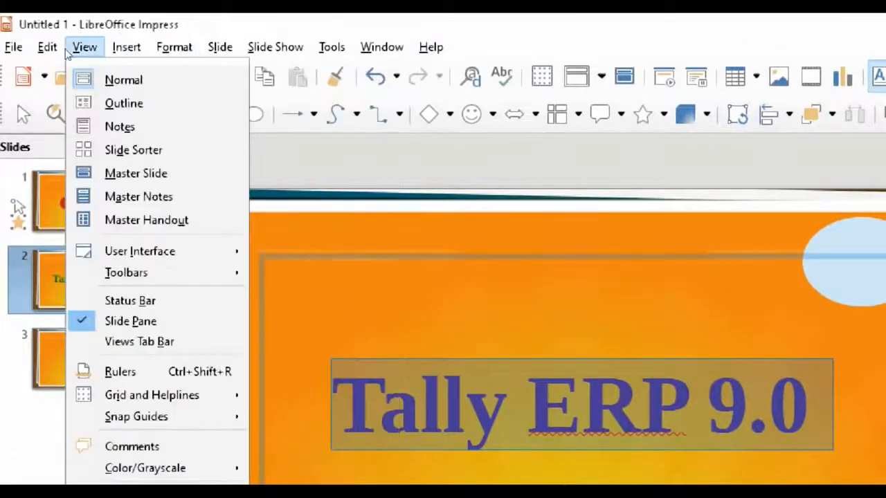